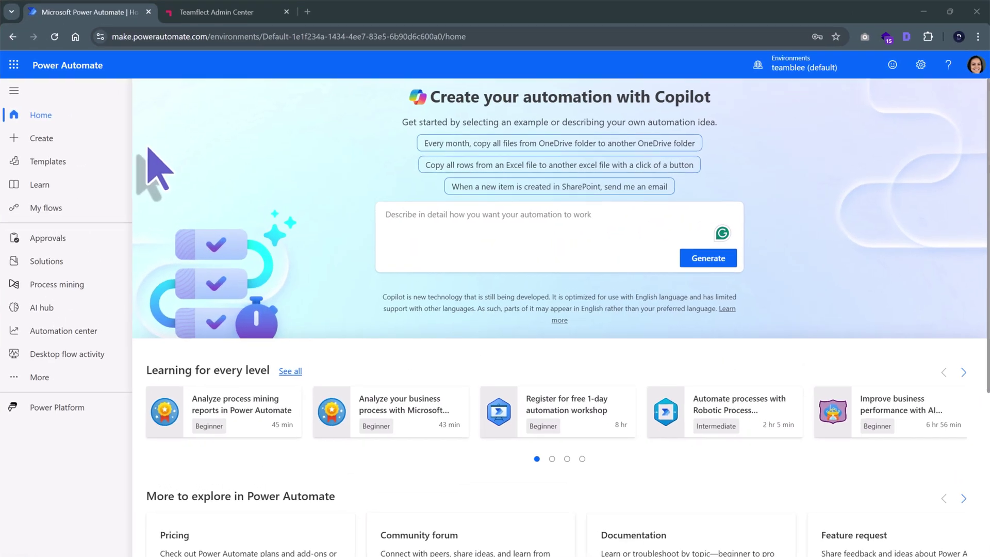
Step: From My flows, create a blank automated cloud flow named 'Auto Recognition for Completed Tasks'
{"action": "left_click", "coordinate": [73, 214]}
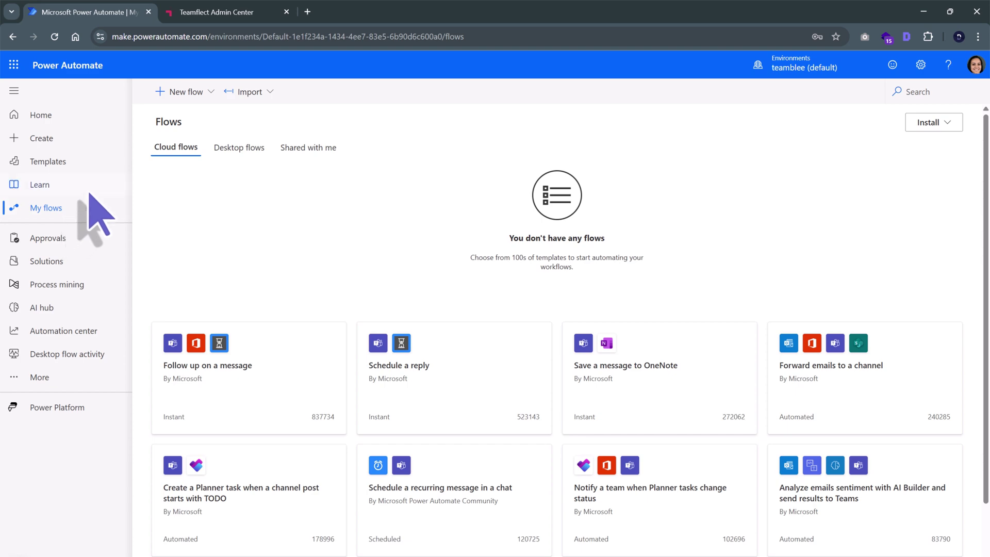
{"action": "left_click", "coordinate": [183, 98]}
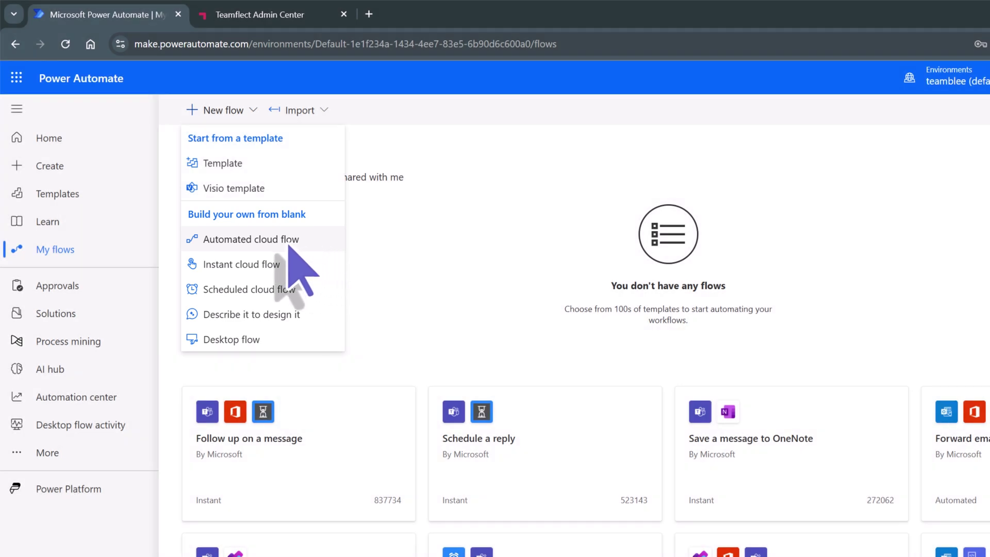
{"action": "left_click", "coordinate": [282, 240]}
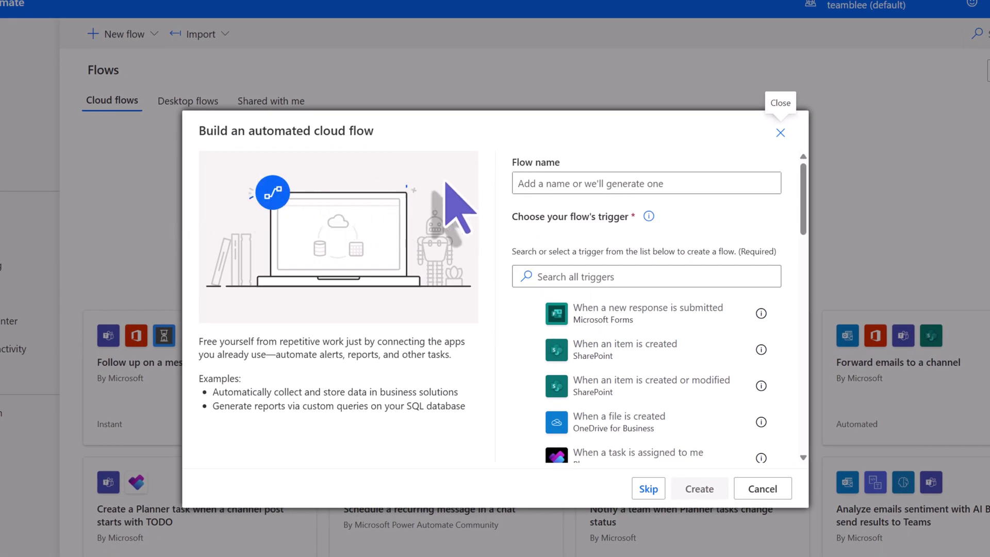
{"action": "left_click", "coordinate": [525, 185]}
{"action": "type", "text": "Auto Recognition for Completed Tasks"}
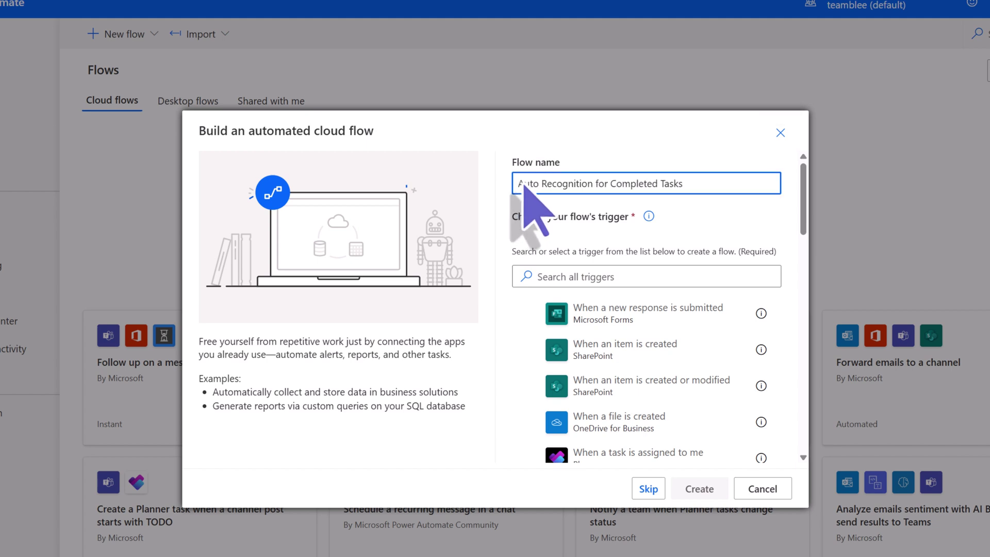
{"action": "left_click", "coordinate": [551, 203]}
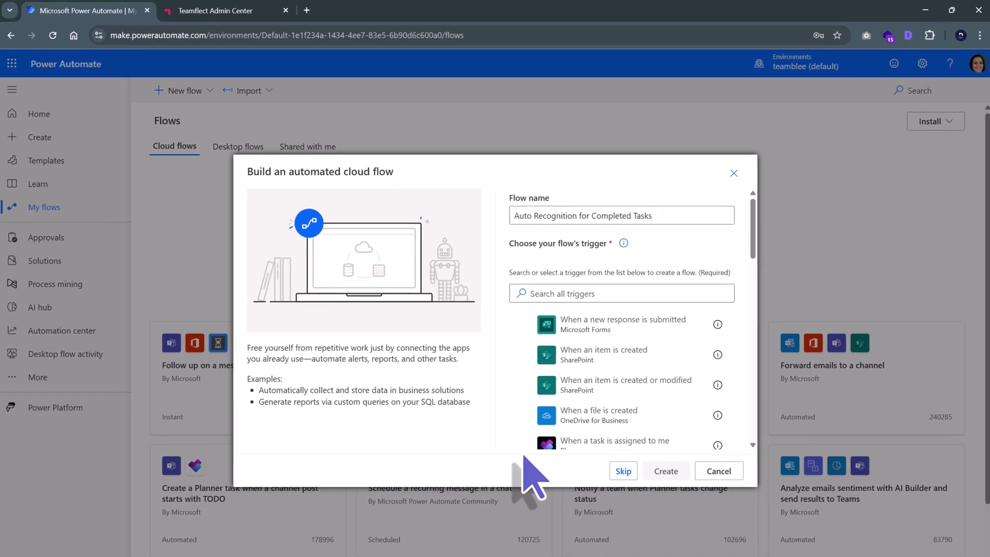
Step: Skip the trigger picker and add Planner's 'When a task is completed' trigger on the canvas
{"action": "left_click", "coordinate": [623, 470]}
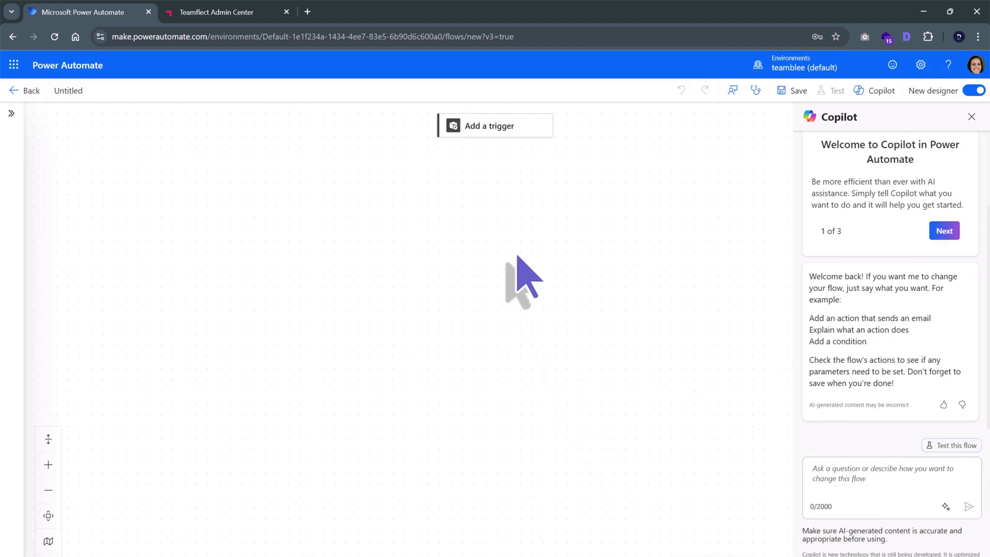
{"action": "left_click", "coordinate": [470, 134]}
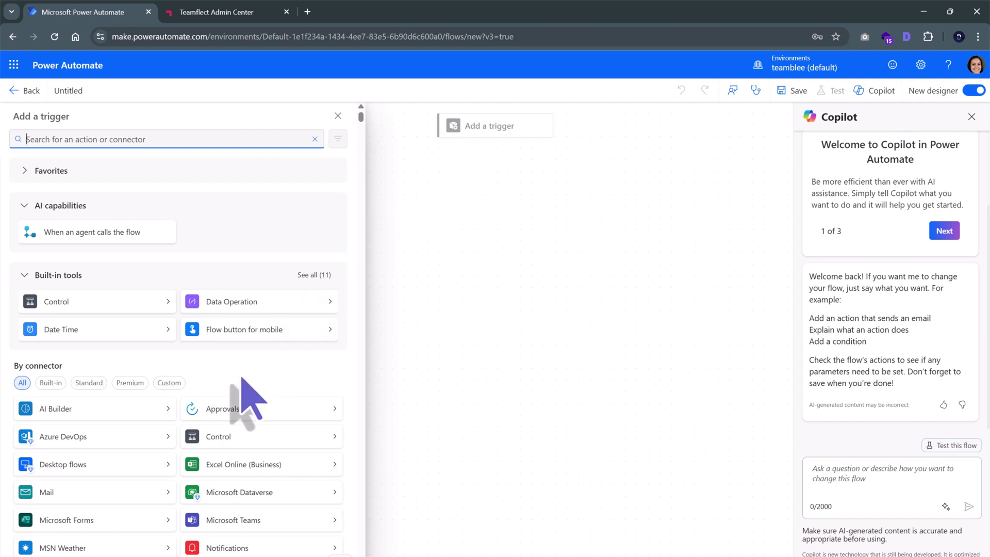
{"action": "scroll", "coordinate": [242, 381], "scroll_direction": "down", "scroll_amount": 3}
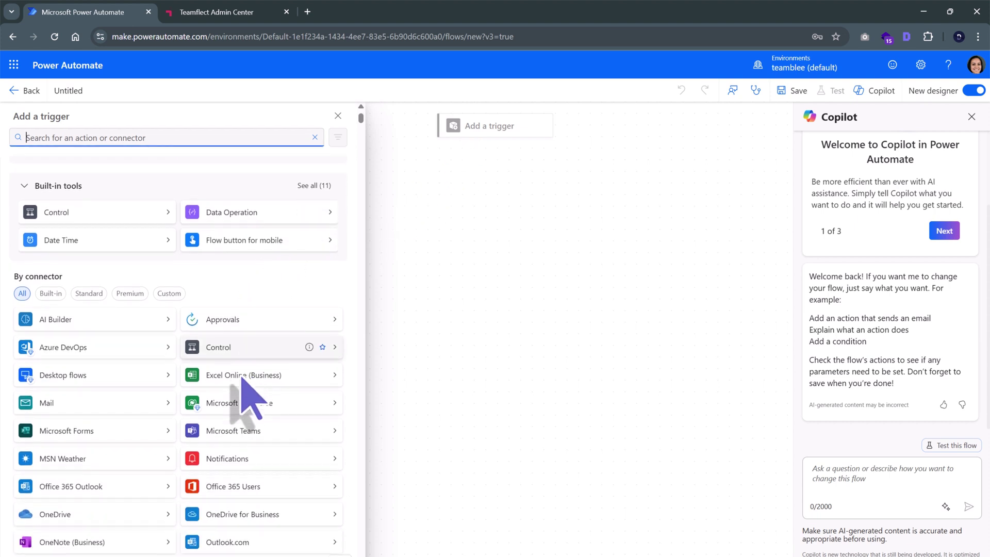
{"action": "scroll", "coordinate": [243, 381], "scroll_direction": "down", "scroll_amount": 3}
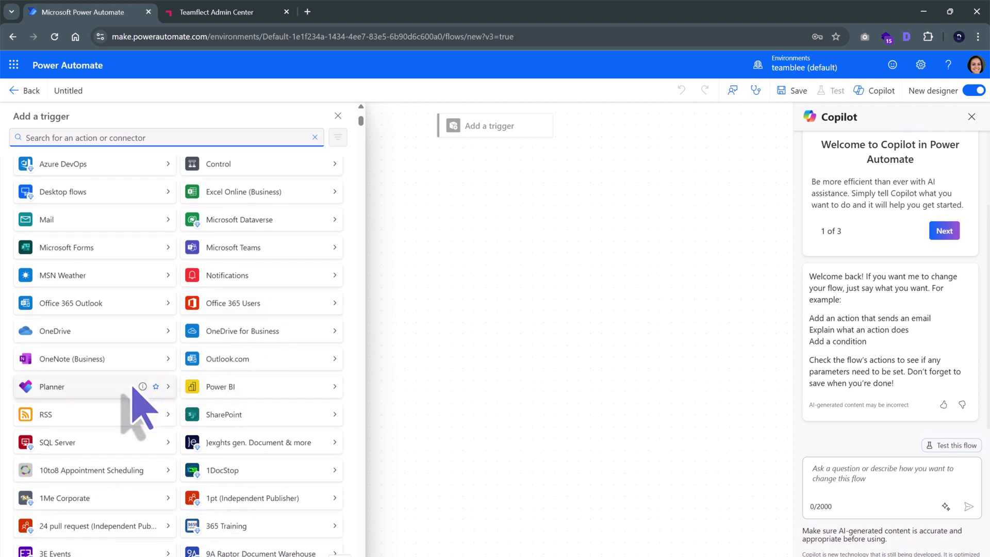
{"action": "left_click", "coordinate": [107, 388]}
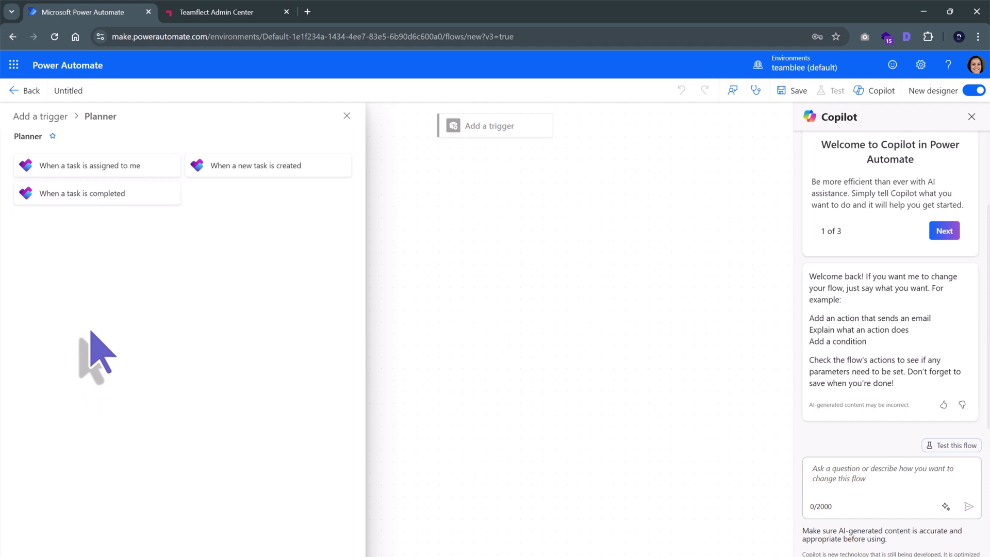
{"action": "left_click", "coordinate": [66, 200]}
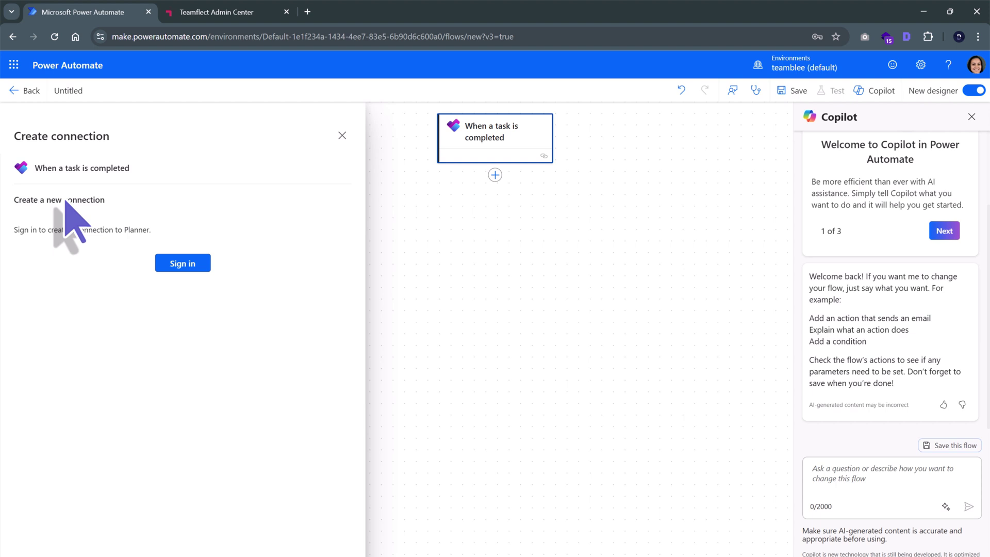
Step: Sign in to Planner and set the trigger to Group Id Teamflect and Plan Id Marketing Plan
{"action": "left_click", "coordinate": [166, 264]}
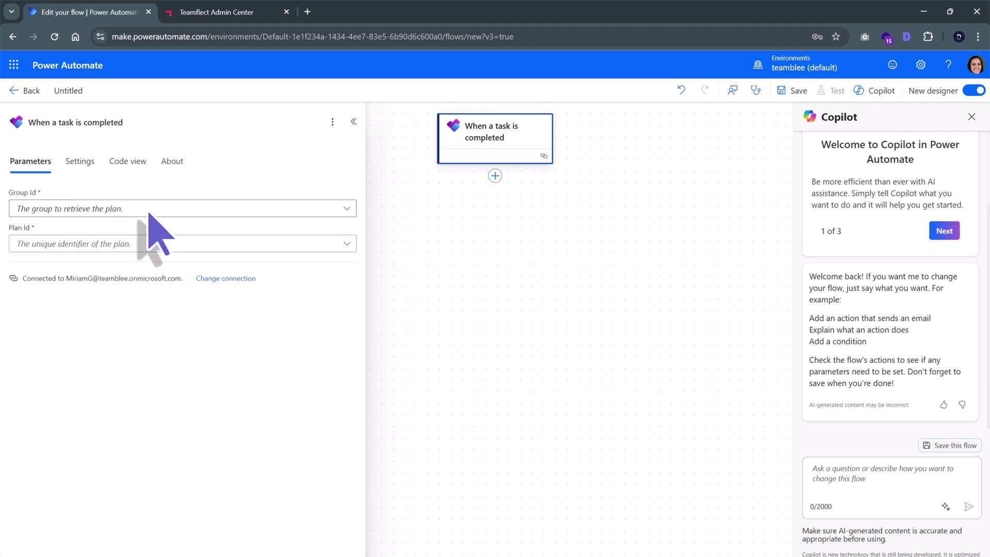
{"action": "left_click", "coordinate": [146, 211]}
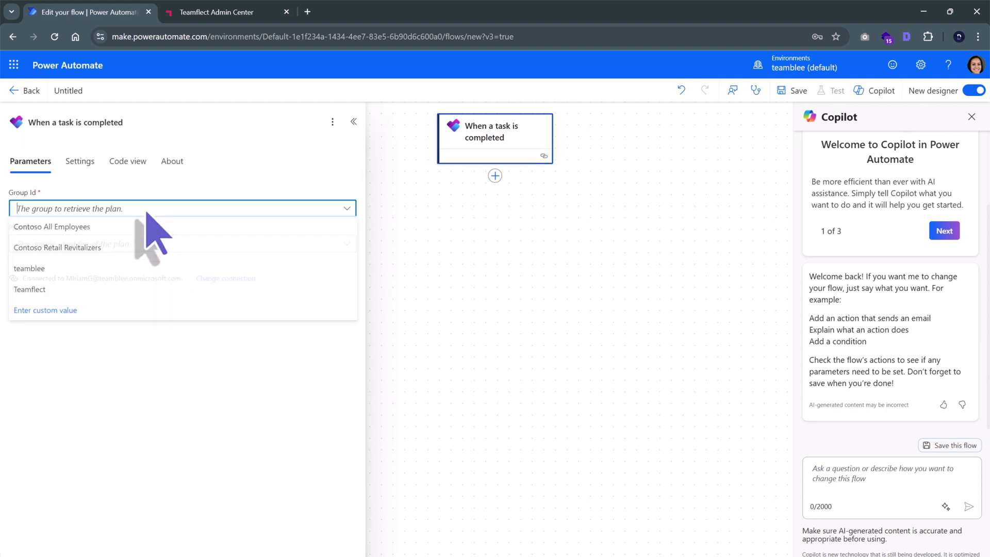
{"action": "left_click", "coordinate": [85, 290]}
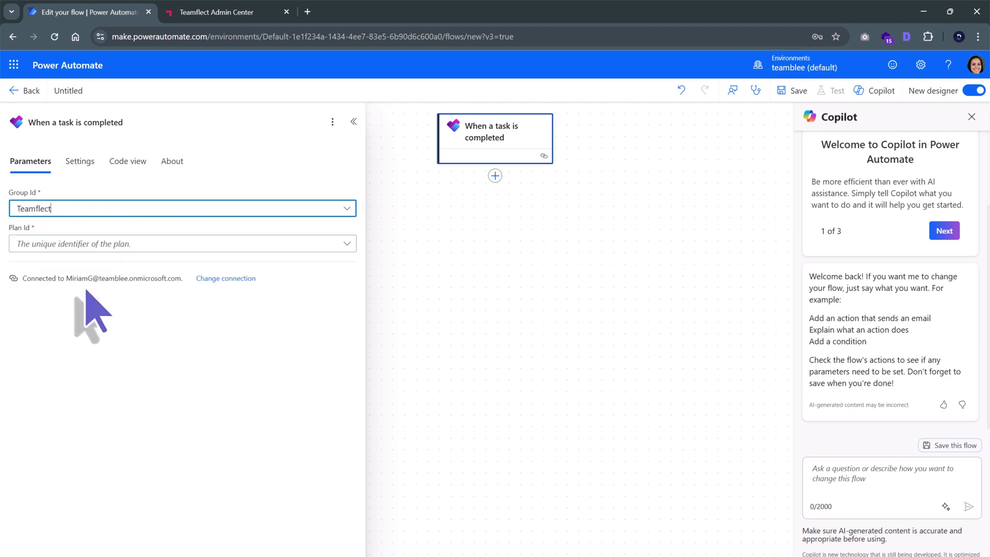
{"action": "left_click", "coordinate": [67, 250]}
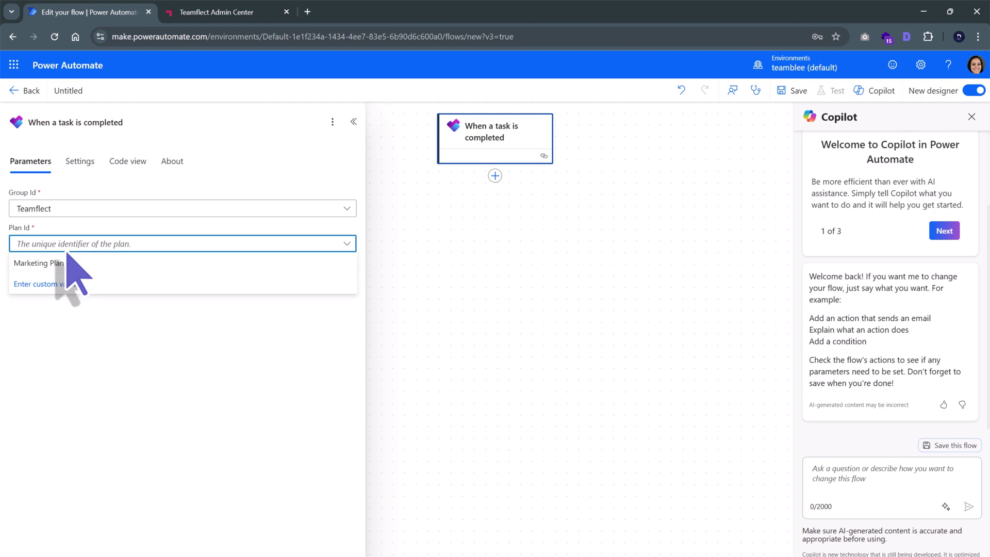
{"action": "left_click", "coordinate": [85, 263]}
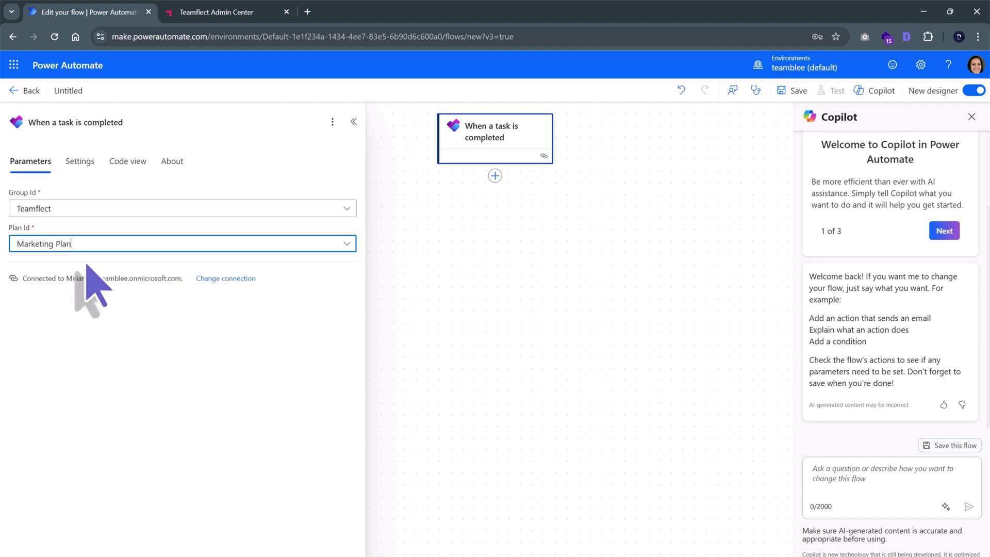
{"action": "left_click", "coordinate": [379, 263]}
{"action": "left_click", "coordinate": [379, 263]}
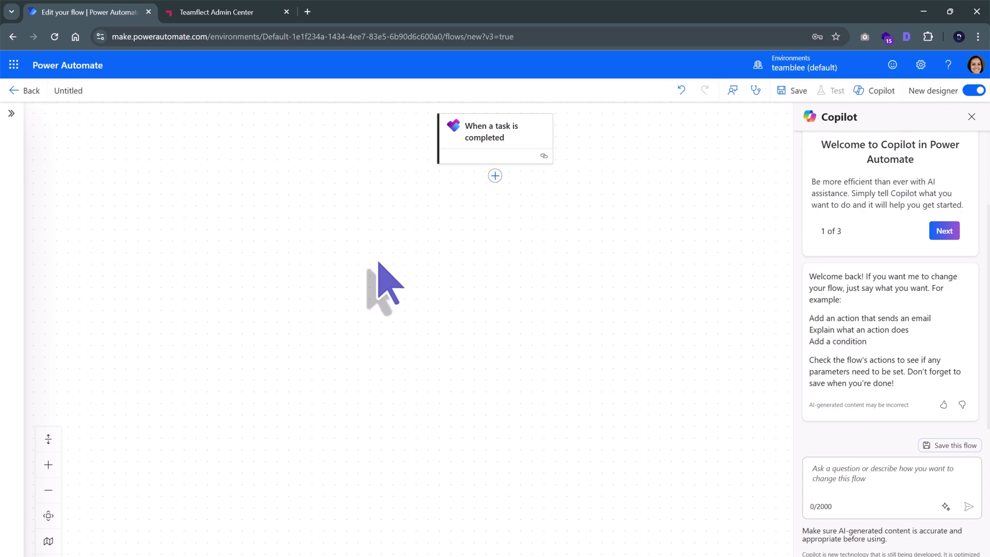
Step: Add a step after the trigger, search 'tea', and show all Teamflect actions
{"action": "left_click", "coordinate": [494, 178]}
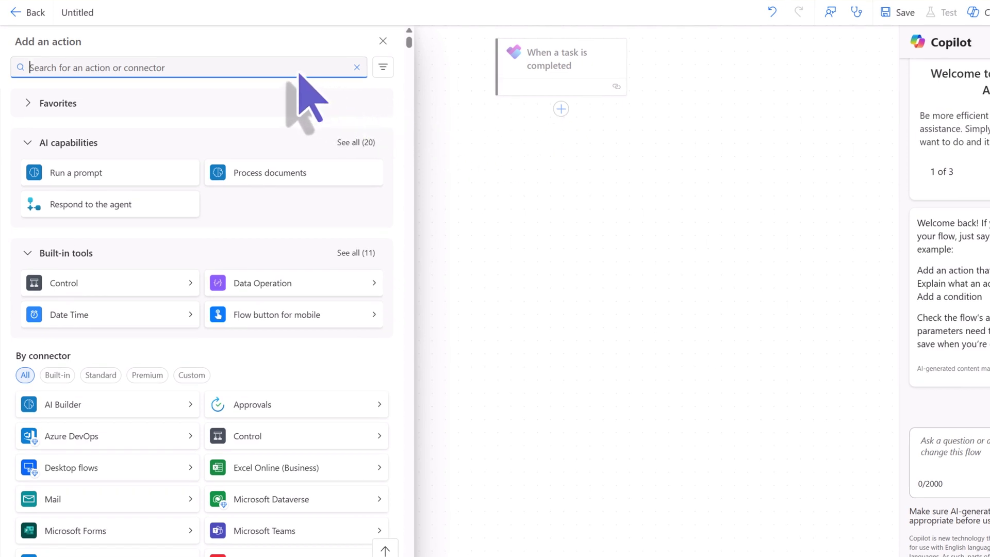
{"action": "type", "text": "teamflect"}
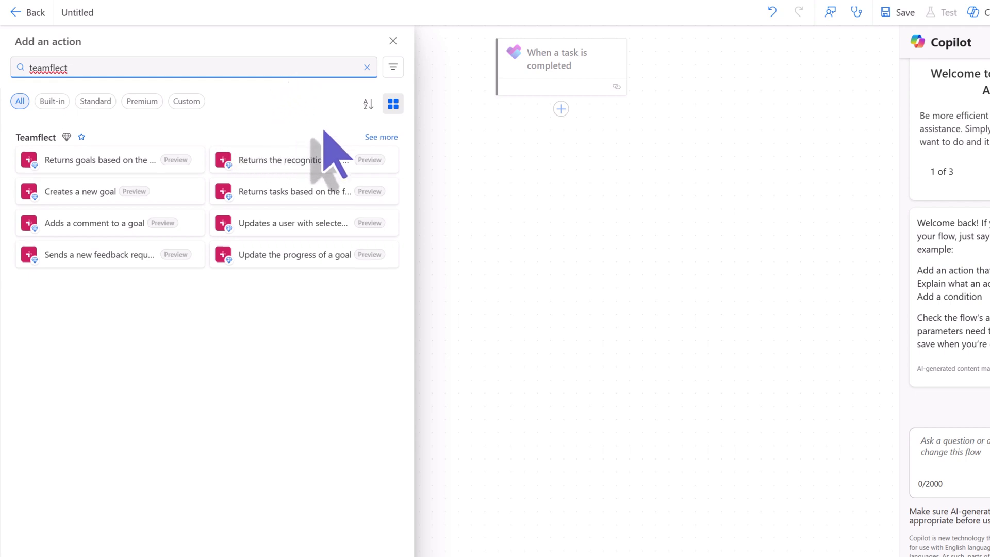
{"action": "left_click", "coordinate": [373, 138]}
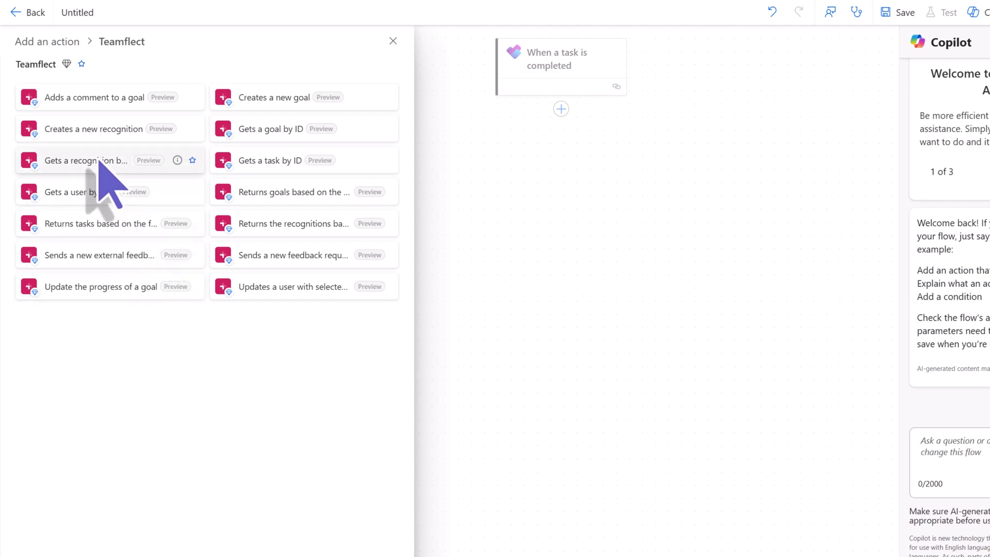
Step: Add 'Creates a new recognition' and enable Sender, Recipients, Badge Title, Is Private and Message fields
{"action": "left_click", "coordinate": [85, 133]}
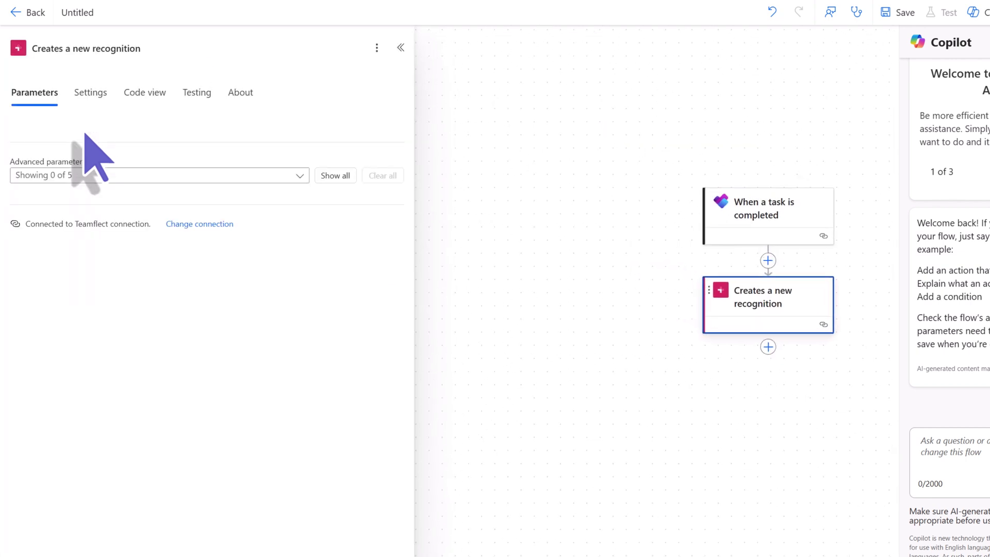
{"action": "left_click", "coordinate": [122, 178]}
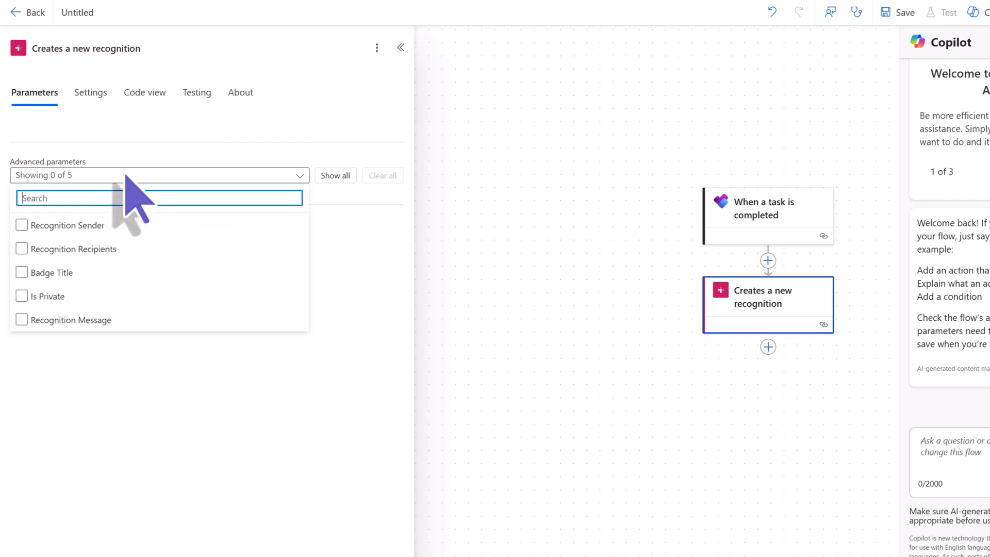
{"action": "left_click", "coordinate": [31, 231]}
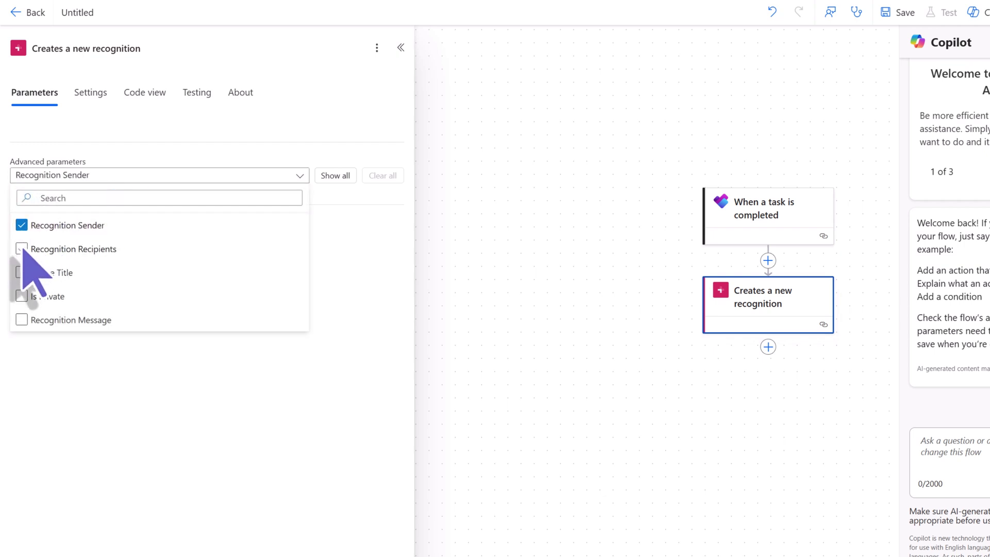
{"action": "left_click", "coordinate": [22, 248]}
{"action": "left_click", "coordinate": [22, 272]}
{"action": "left_click", "coordinate": [22, 296]}
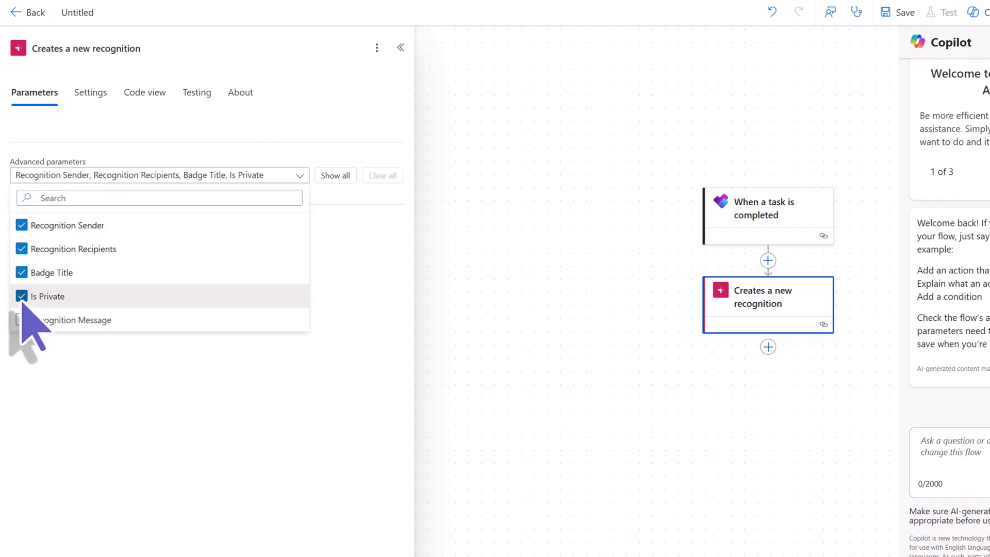
{"action": "left_click", "coordinate": [21, 320]}
{"action": "left_click", "coordinate": [23, 340]}
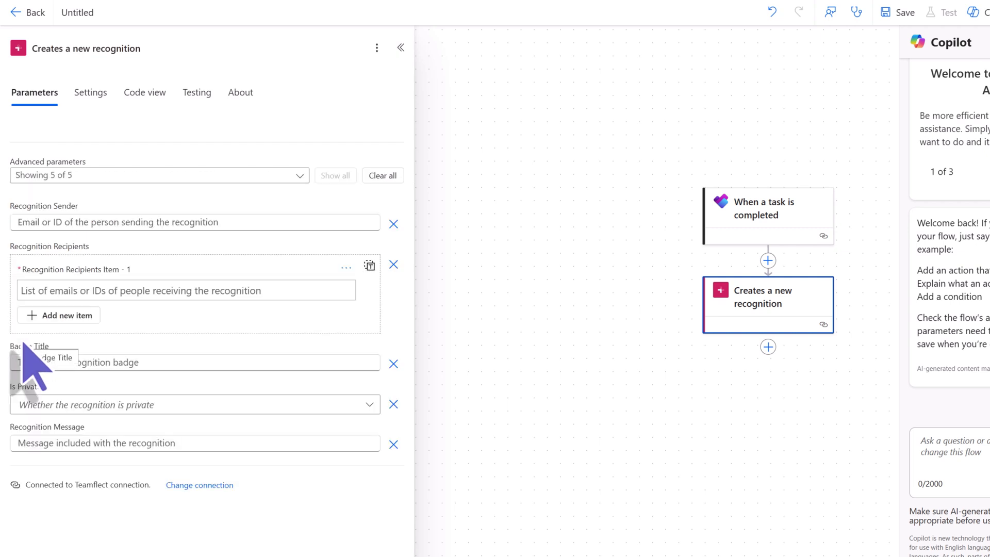
Step: Paste the sender's e-mail address into Recognition Sender
{"action": "left_click", "coordinate": [95, 227]}
{"action": "key", "text": "ctrl+v"}
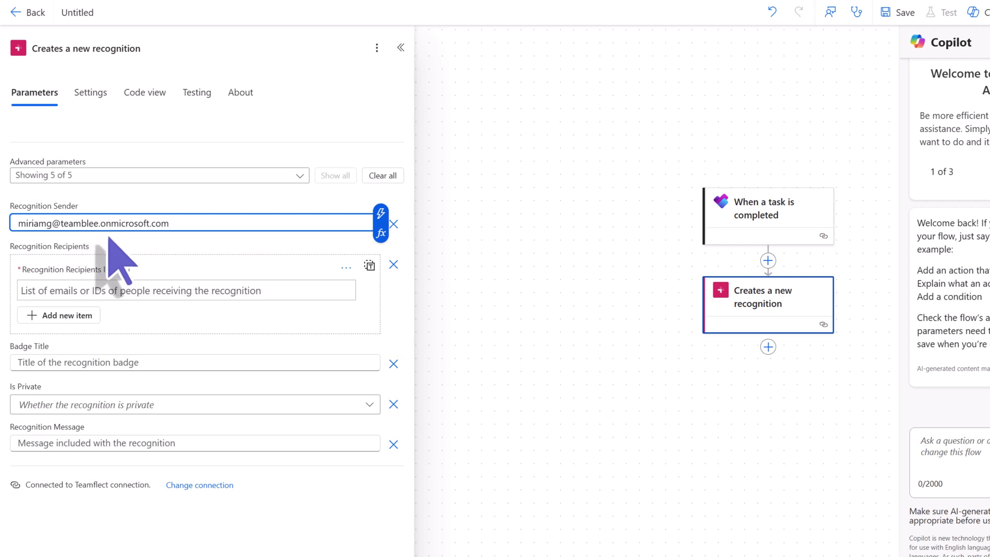
{"action": "left_click", "coordinate": [116, 242]}
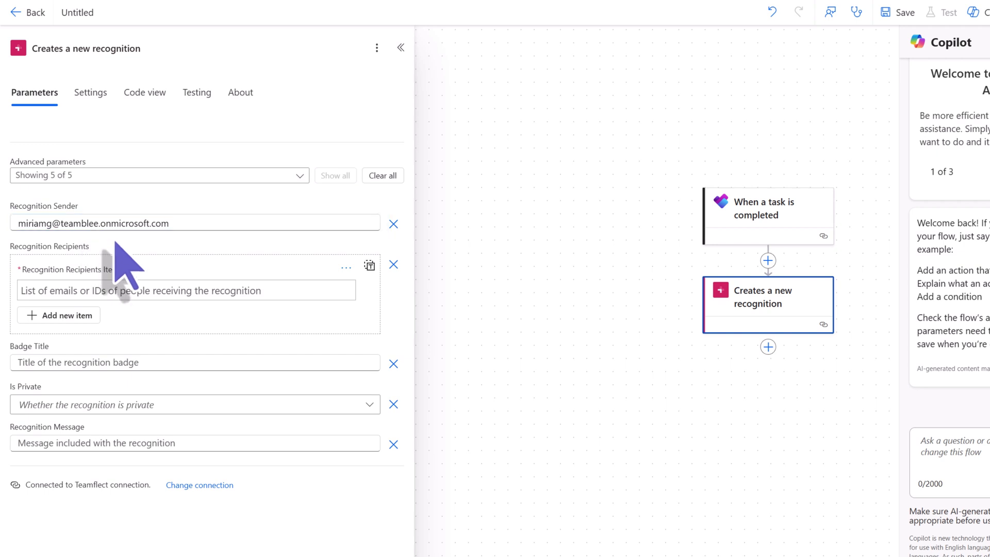
Step: Set Recognition Recipients to the trigger's 'assignments Assigned To User Id' dynamic value
{"action": "left_click", "coordinate": [74, 290]}
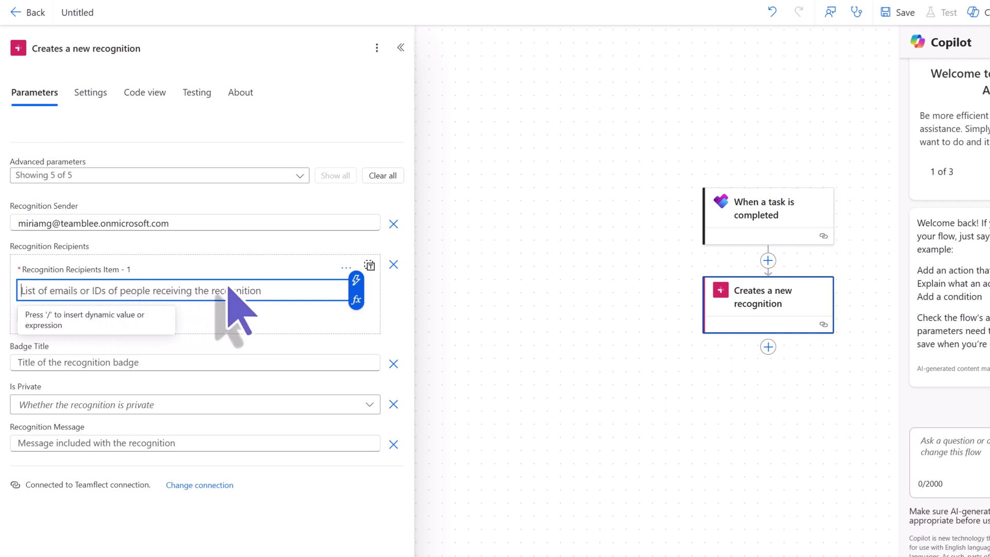
{"action": "left_click", "coordinate": [355, 282]}
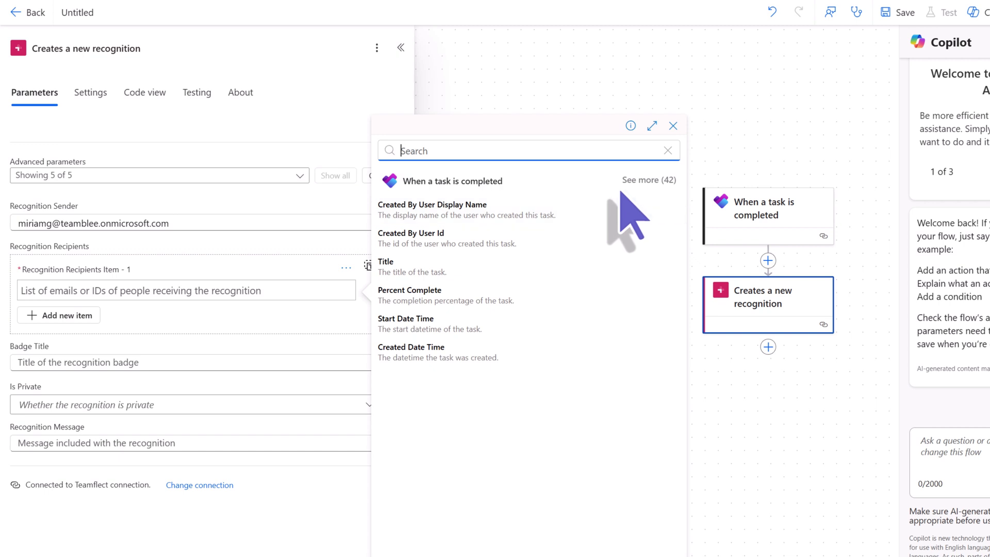
{"action": "left_click", "coordinate": [639, 181]}
{"action": "scroll", "coordinate": [628, 190], "scroll_direction": "down", "scroll_amount": 3}
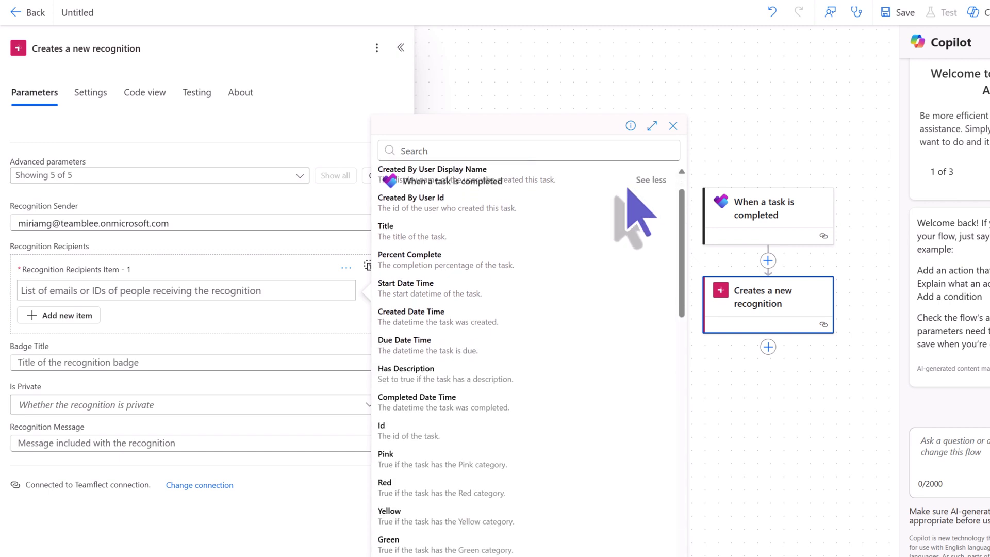
{"action": "scroll", "coordinate": [628, 190], "scroll_direction": "down", "scroll_amount": 12}
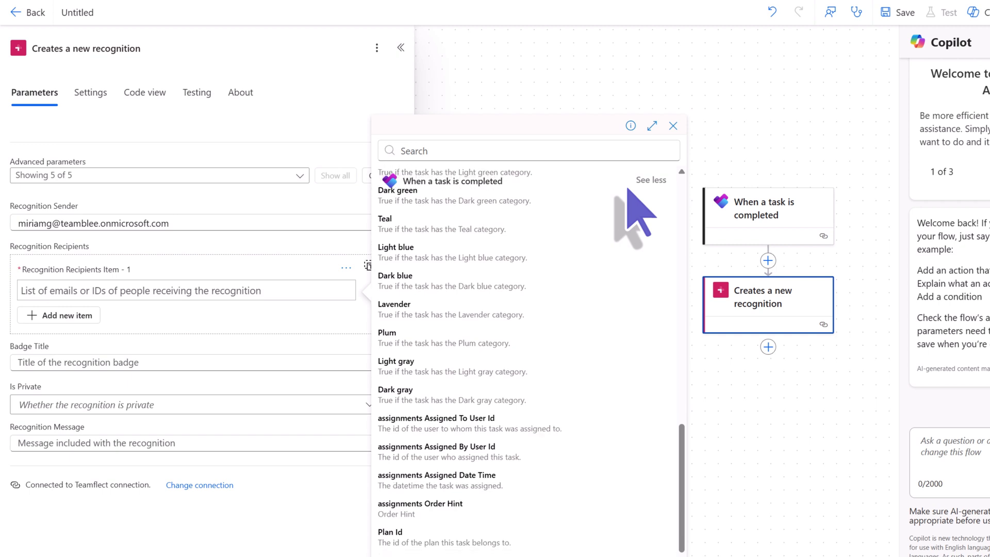
{"action": "left_click", "coordinate": [587, 426]}
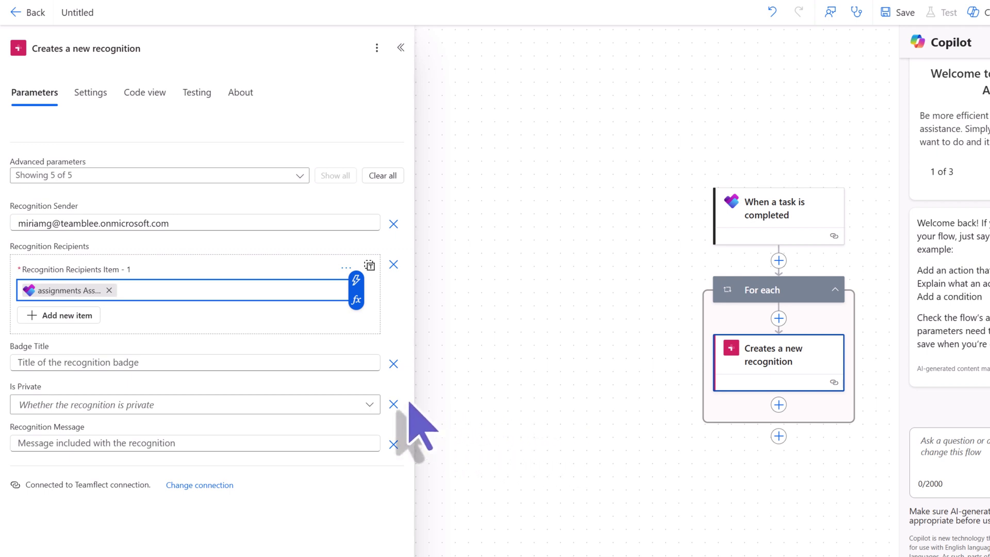
Step: Set Badge Title 'Great Job', Is Private No, and paste the thank-you recognition message
{"action": "left_click", "coordinate": [286, 367]}
{"action": "type", "text": "Great Job"}
{"action": "left_click", "coordinate": [269, 384]}
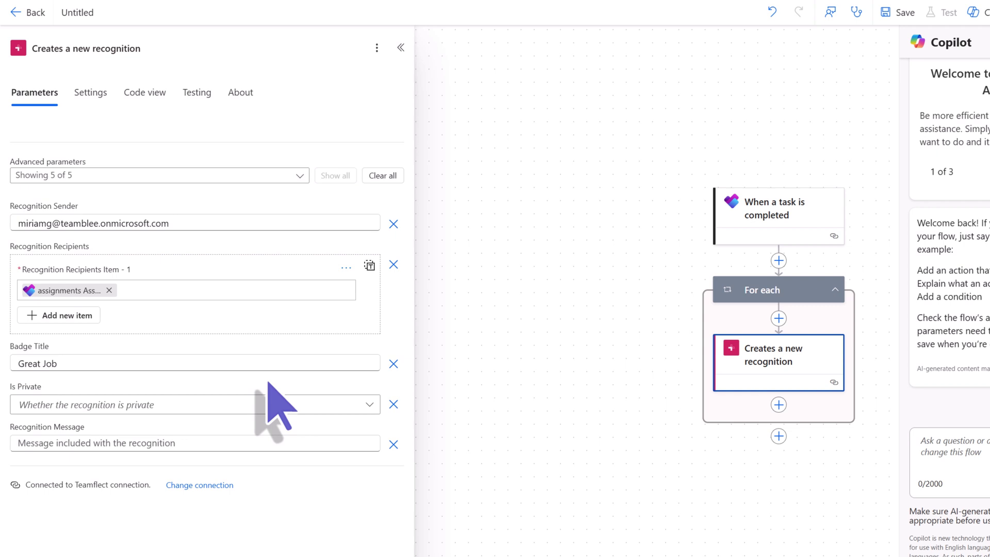
{"action": "left_click", "coordinate": [238, 405]}
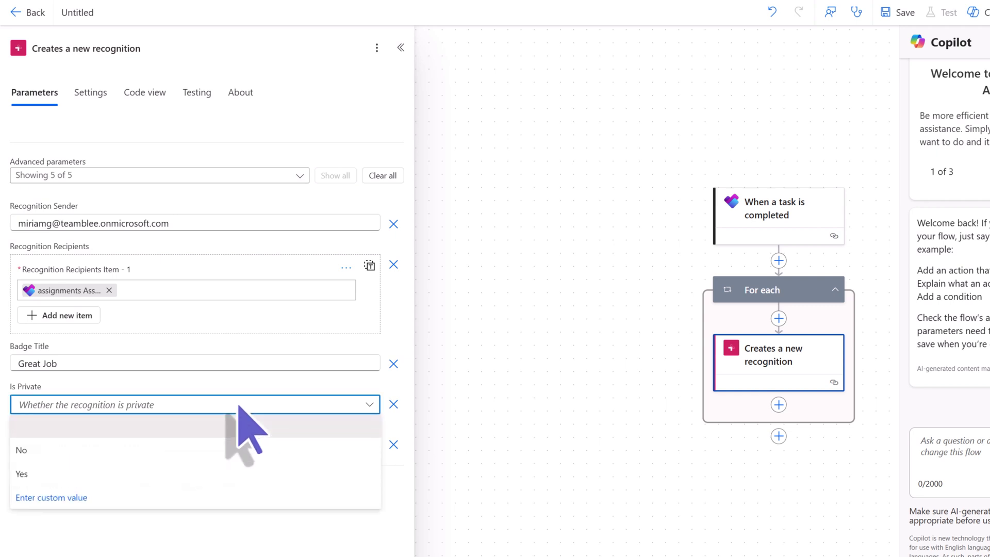
{"action": "left_click", "coordinate": [185, 454]}
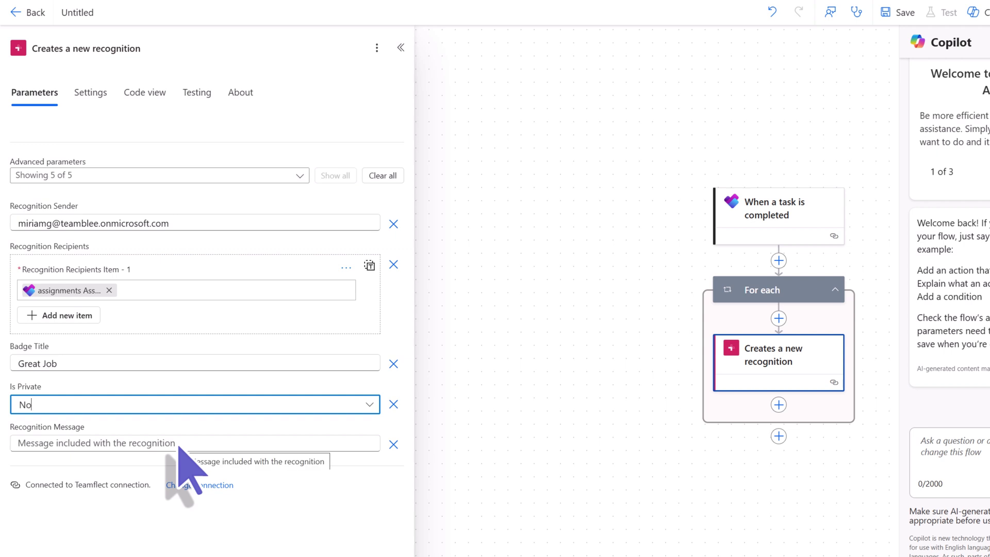
{"action": "type", "text": "Great job completing your task! Your contribution is appreciated. 👏"}
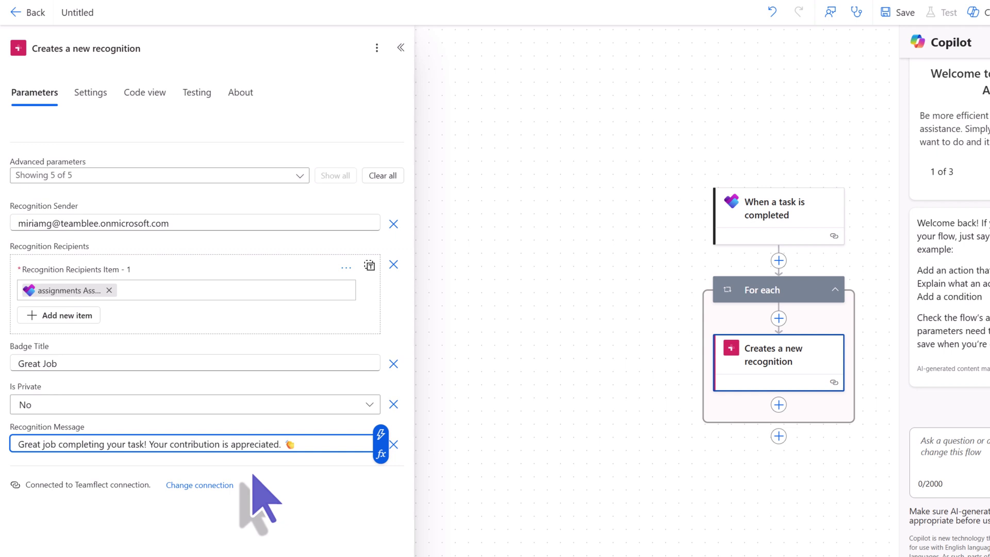
{"action": "left_click", "coordinate": [216, 485]}
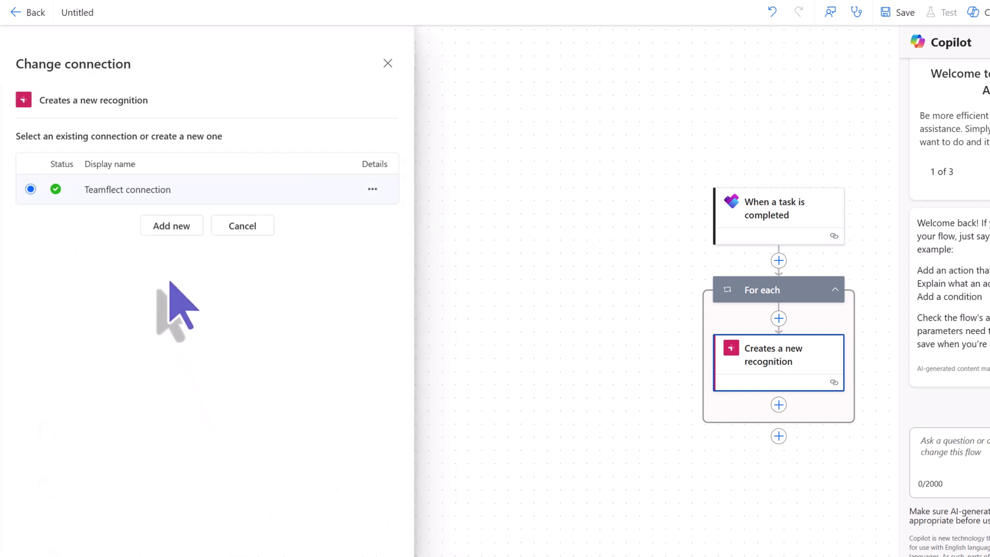
Step: Choose Add new to open the Create connection form for the recognition step
{"action": "left_click", "coordinate": [157, 234]}
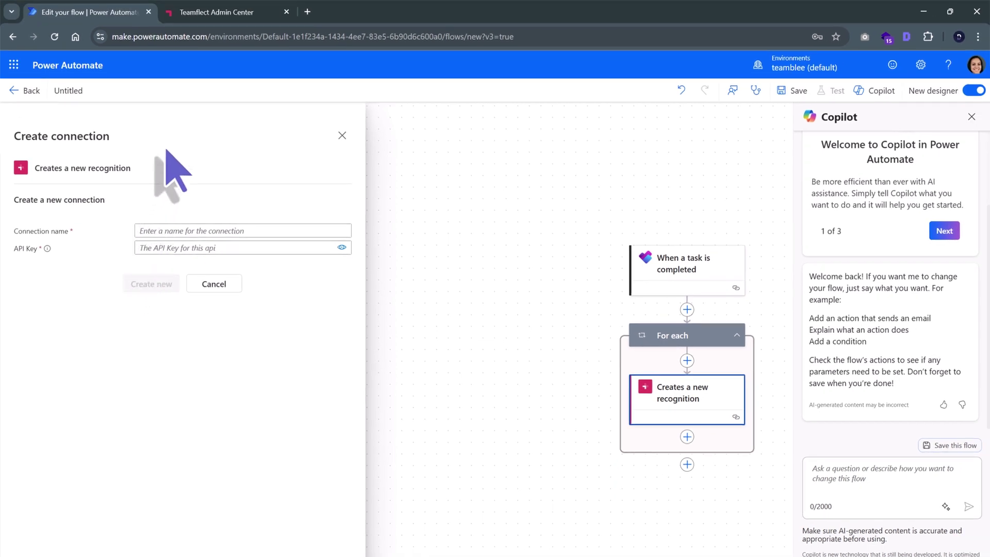
Step: In the Teamflect Admin Center tab, open Integrations & API > API keys
{"action": "left_click", "coordinate": [215, 16]}
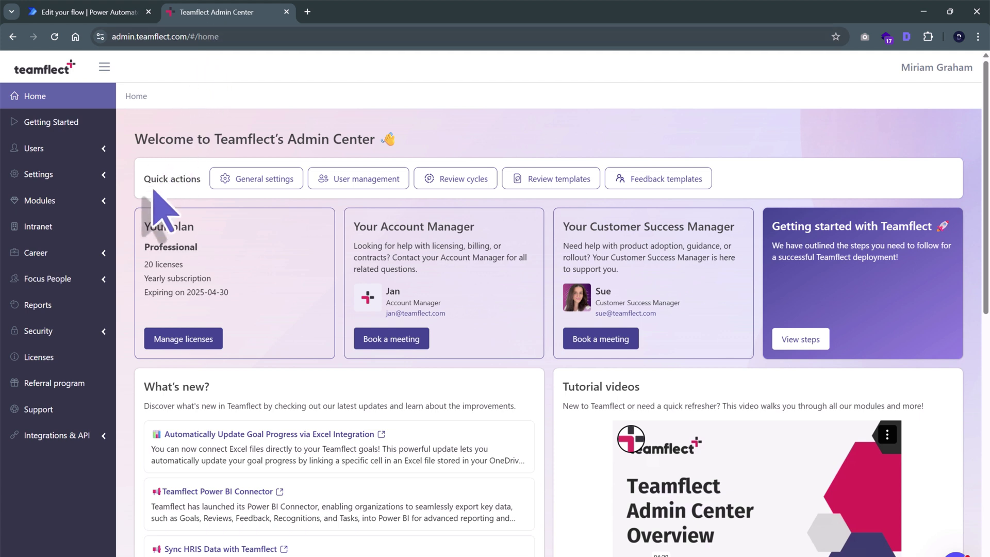
{"action": "left_click", "coordinate": [63, 442]}
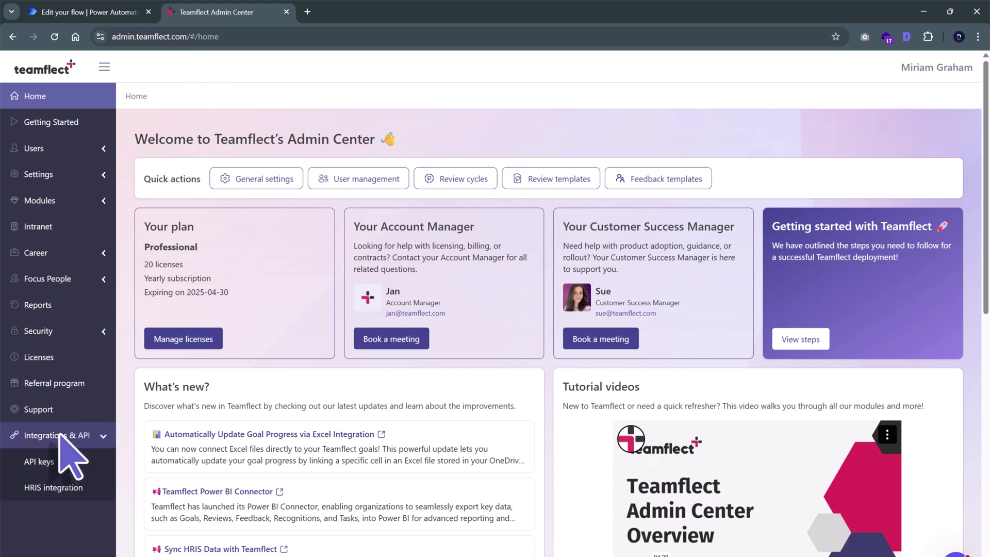
{"action": "left_click", "coordinate": [77, 460]}
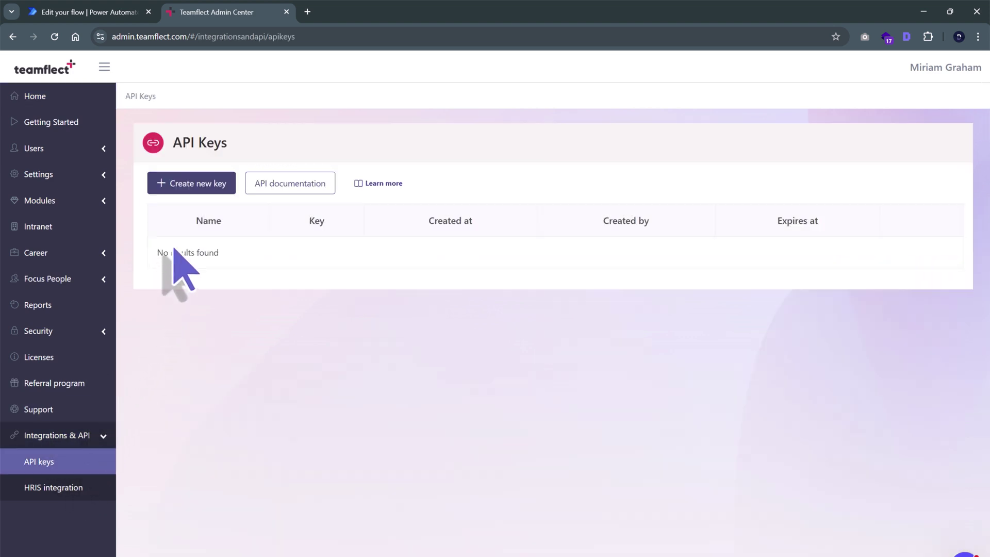
Step: Create a three-month API key named 'Power Automate Key', copy it, and return to Power Automate
{"action": "left_click", "coordinate": [209, 202]}
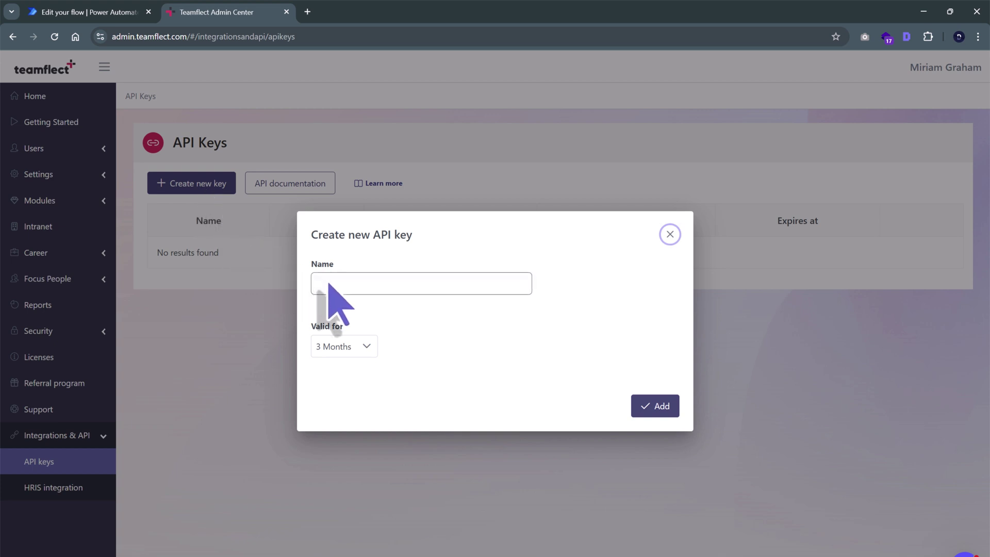
{"action": "left_click", "coordinate": [363, 311]}
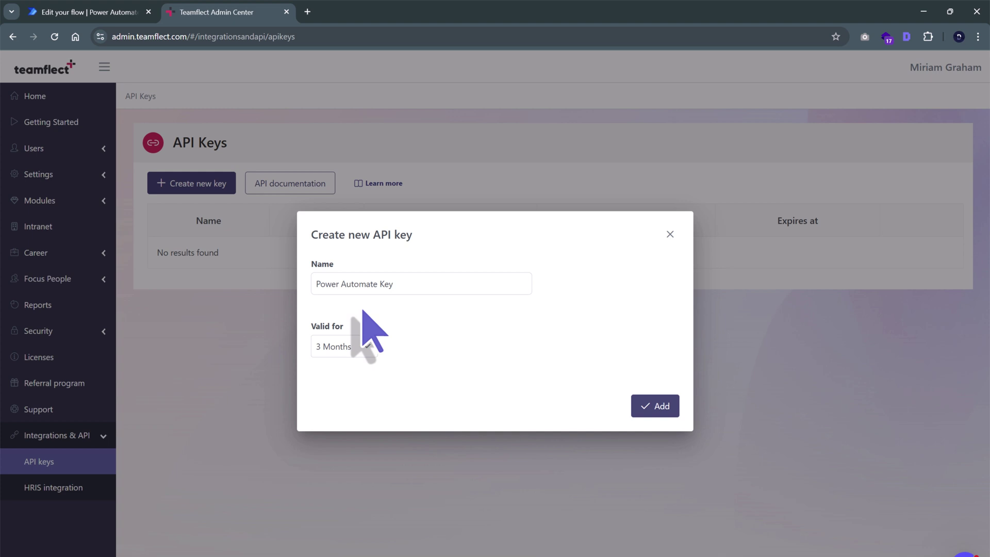
{"action": "left_click", "coordinate": [649, 407]}
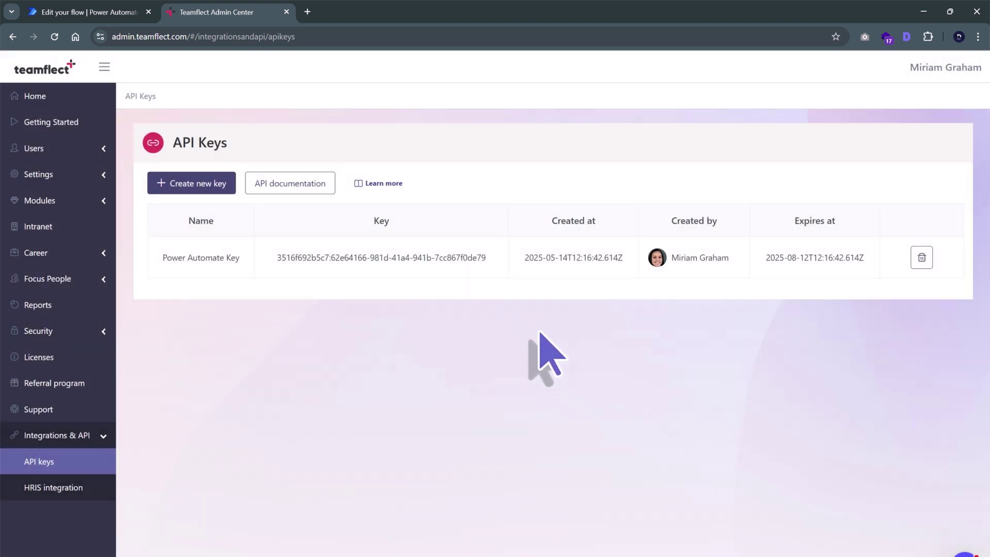
{"action": "key", "text": "ctrl+c"}
{"action": "left_click_drag", "start_coordinate": [487, 262], "coordinate": [279, 271]}
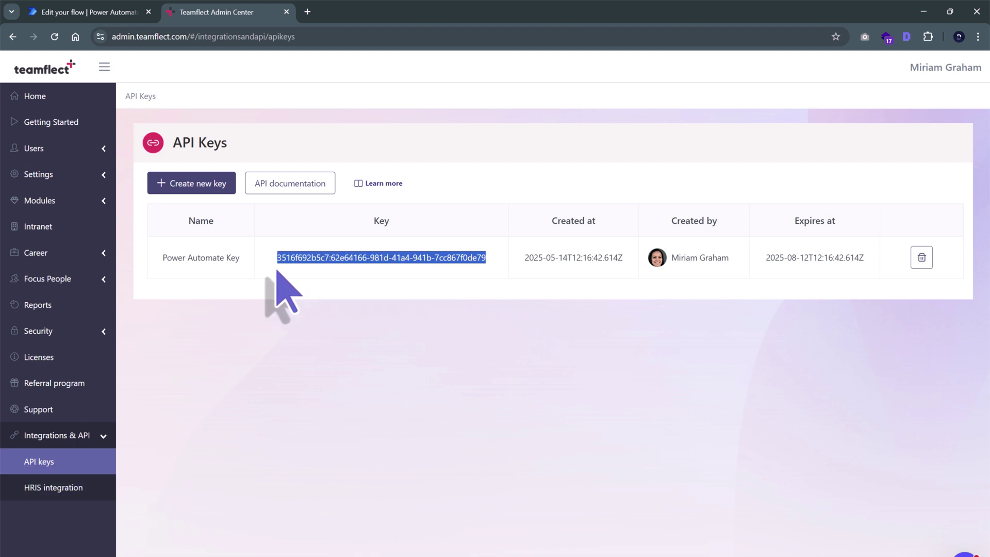
{"action": "left_click", "coordinate": [99, 18]}
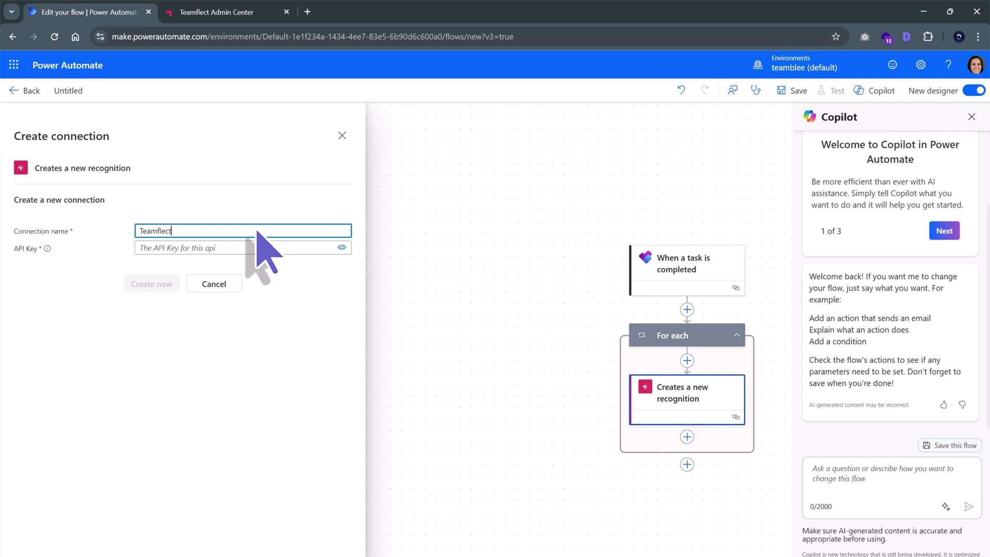
Step: Paste the API key and create the Teamflect connection, then close the action settings
{"action": "left_click", "coordinate": [240, 248]}
{"action": "key", "text": "ctrl+v"}
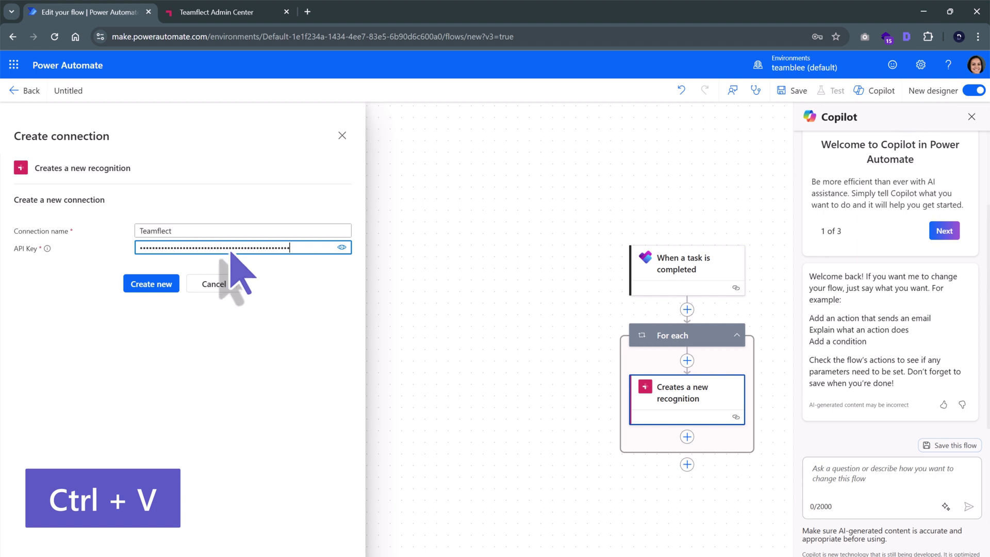
{"action": "left_click", "coordinate": [159, 284]}
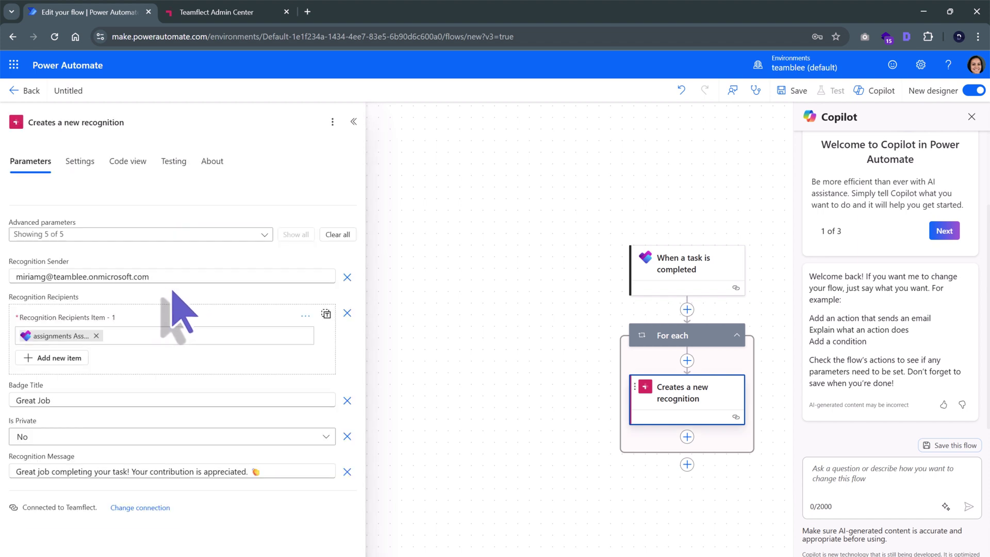
{"action": "left_click", "coordinate": [401, 332]}
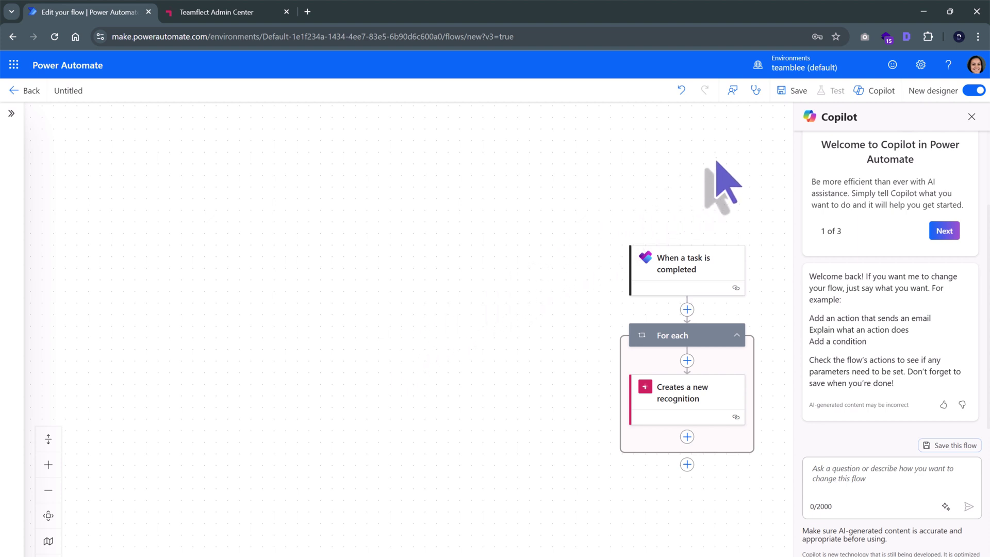
Step: Save the flow and open Teamflect in Teams to check the Great Job recognition
{"action": "left_click", "coordinate": [798, 98]}
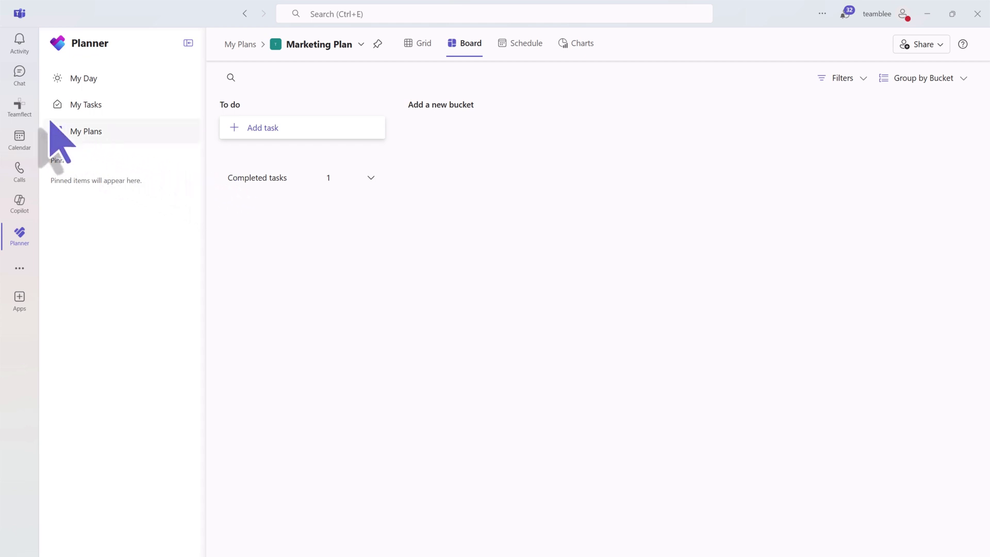
{"action": "left_click", "coordinate": [20, 108]}
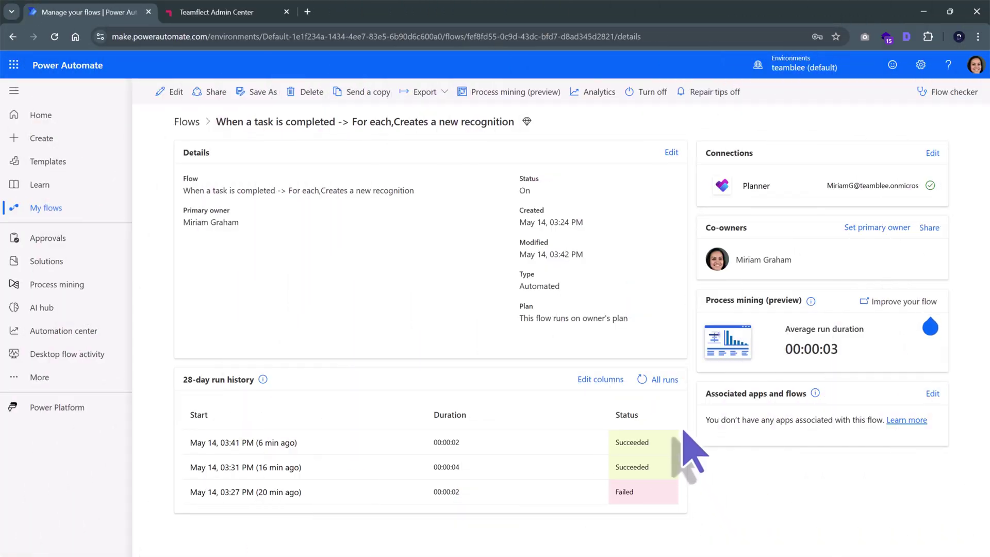
Step: Open the flow's Run history via All runs, showing two Succeeded runs and one Failed run
{"action": "left_click", "coordinate": [661, 381]}
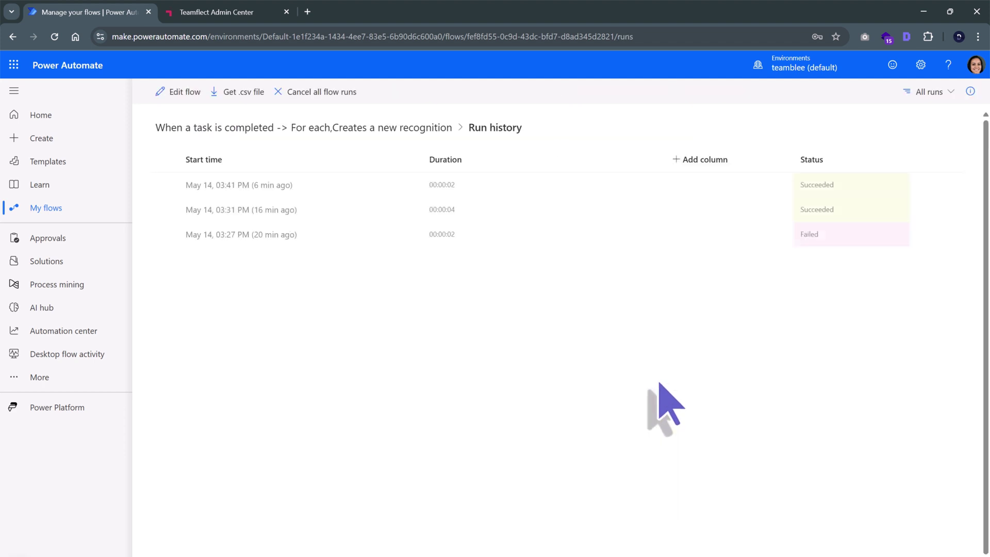